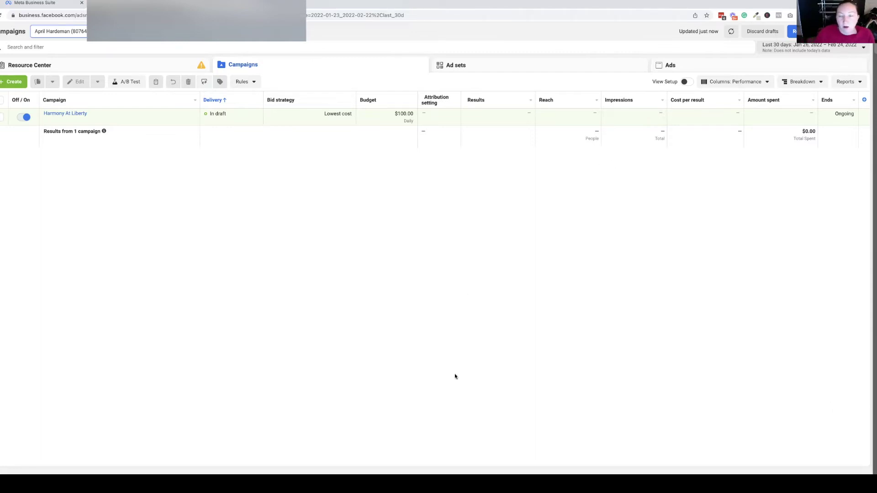
Create a new campaign with the Traffic objective
click(18, 83)
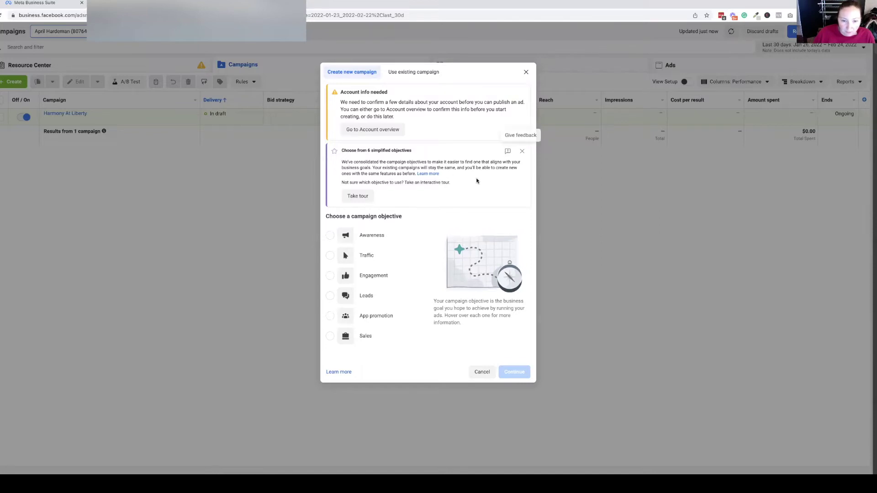
click(372, 256)
click(522, 379)
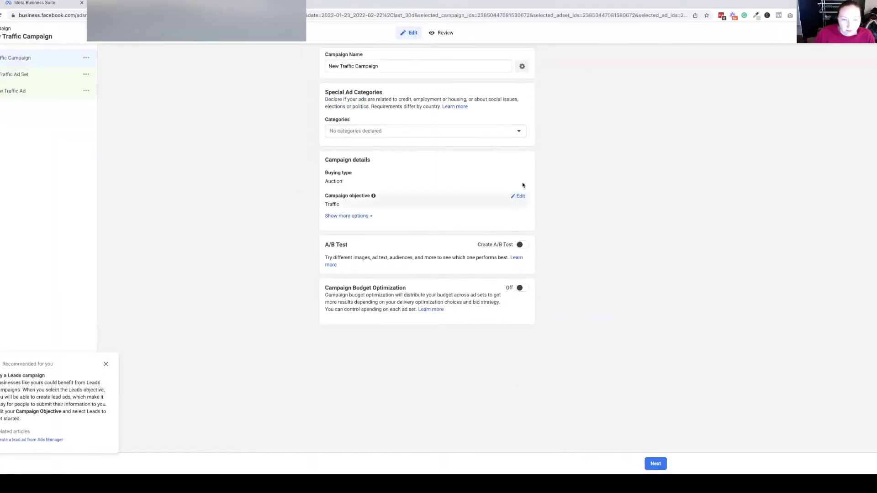
Rename the new traffic campaign as "Groundbreaking Opt-In 2.25"
triple_click(408, 66)
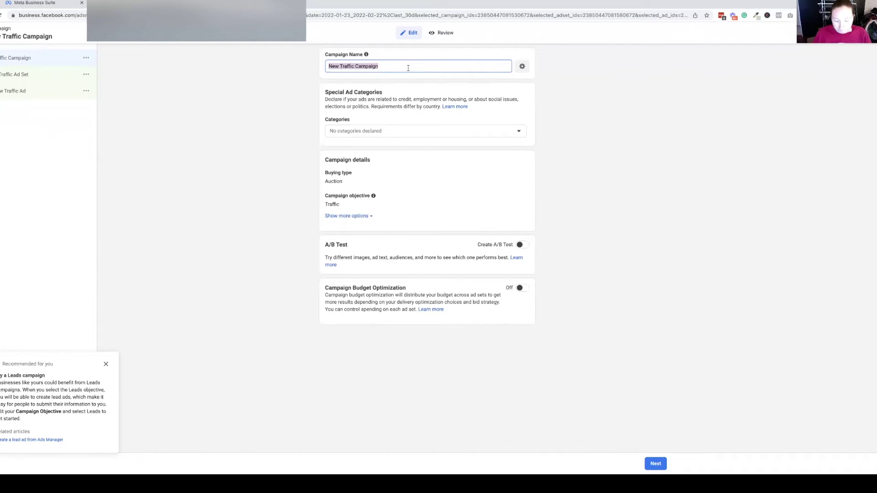
text(Groundbreaking Opt-In)
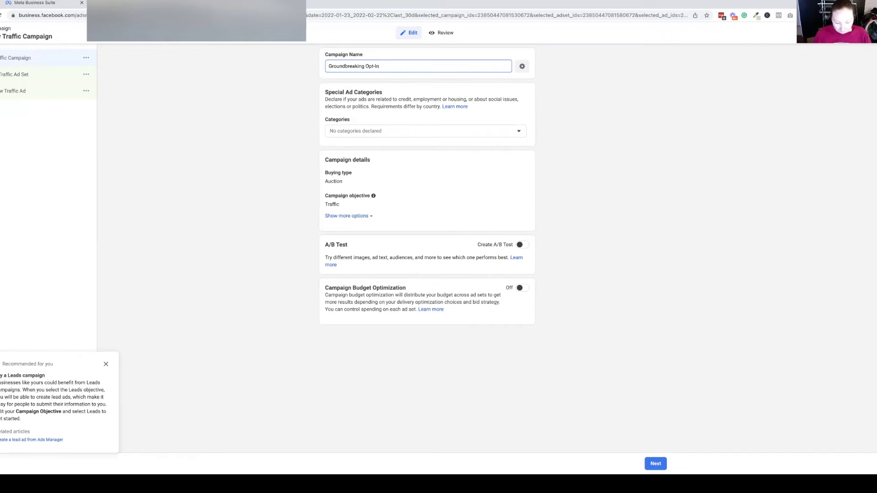
text( 2.25)
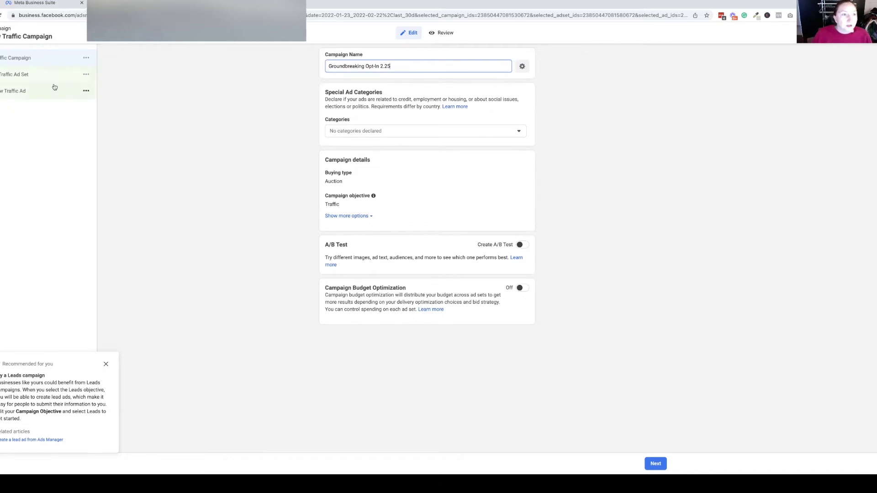
click(26, 77)
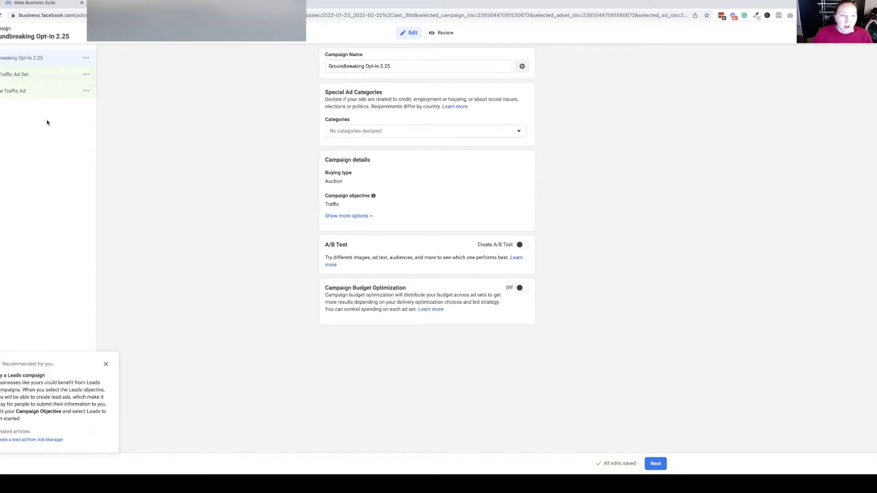
In the campaign's traffic ad set, add the interest Horse Illustrated to the audience's detailed targeting
click(26, 80)
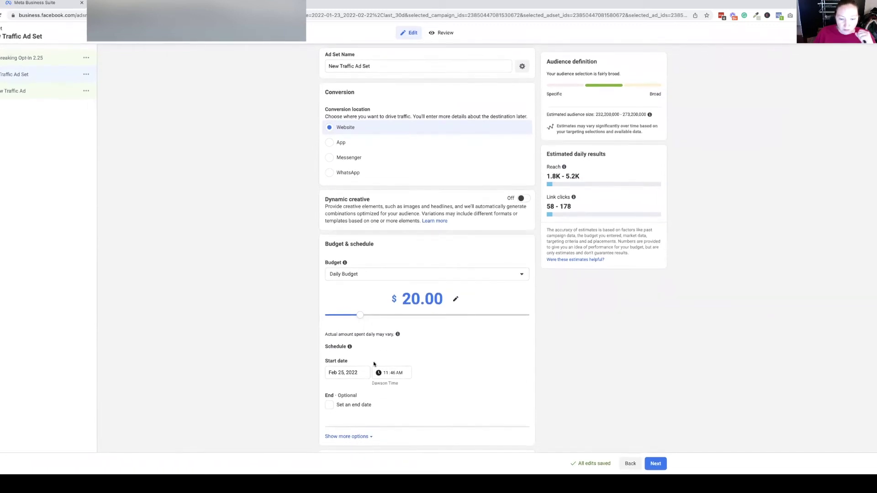
scroll(622, 342, down, 7)
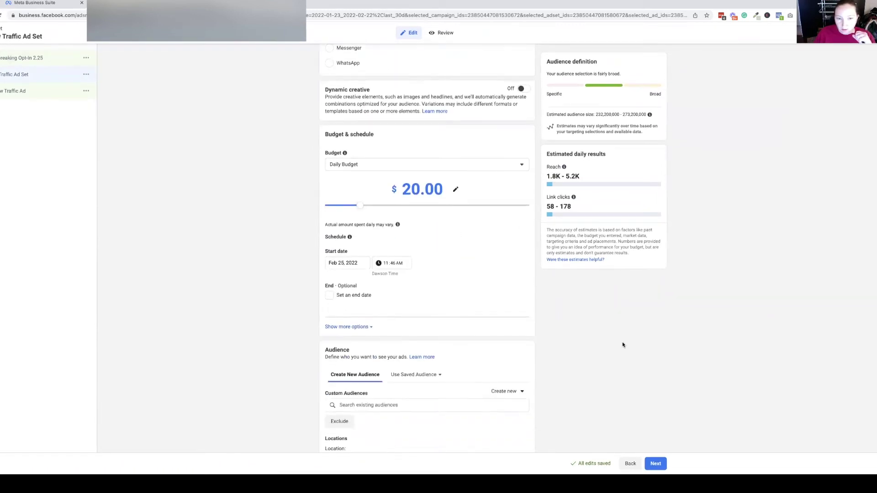
scroll(609, 344, down, 1)
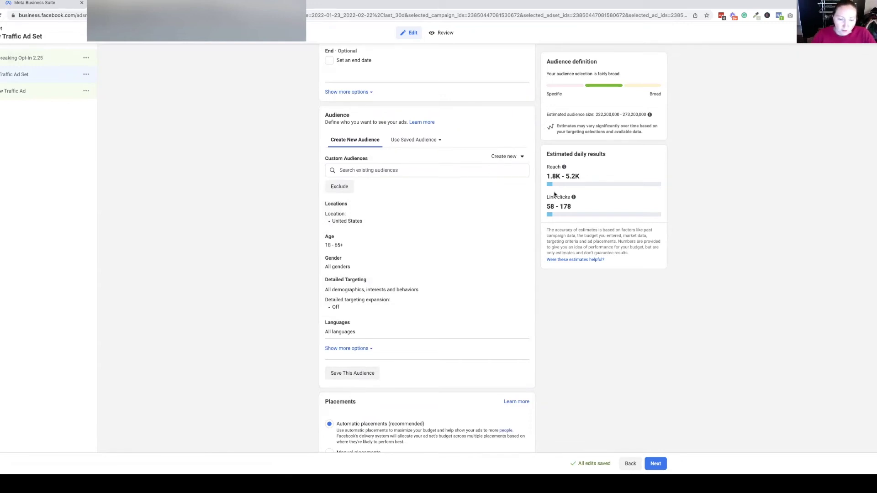
mouse_move(352, 311)
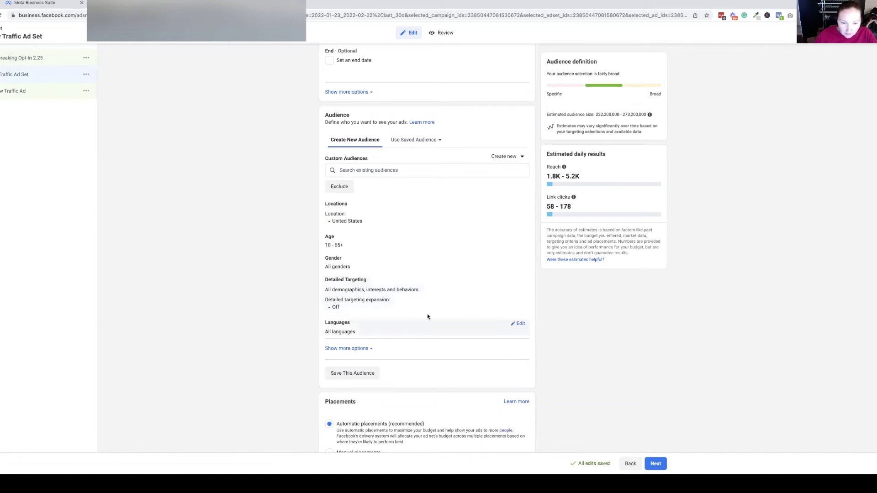
click(520, 282)
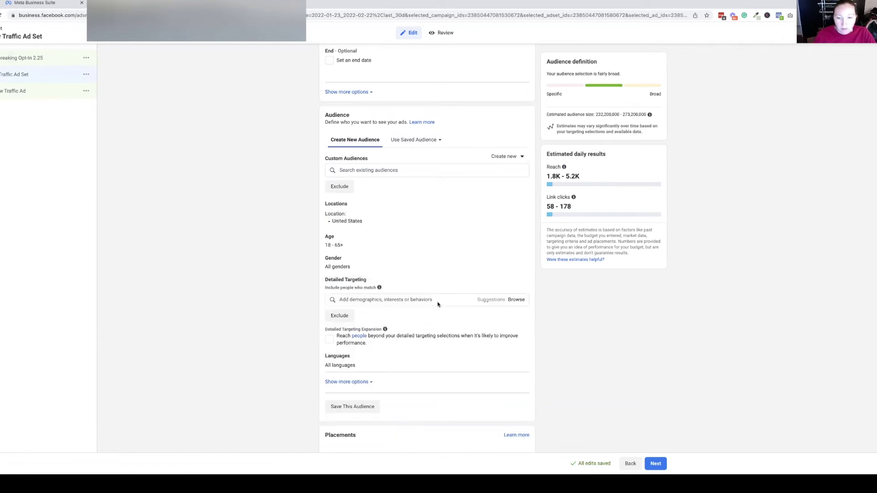
click(437, 301)
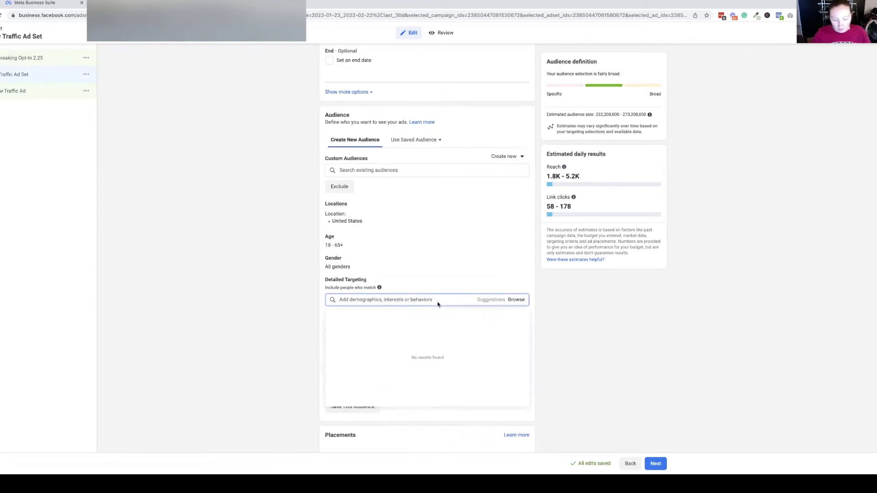
text(horse illustr)
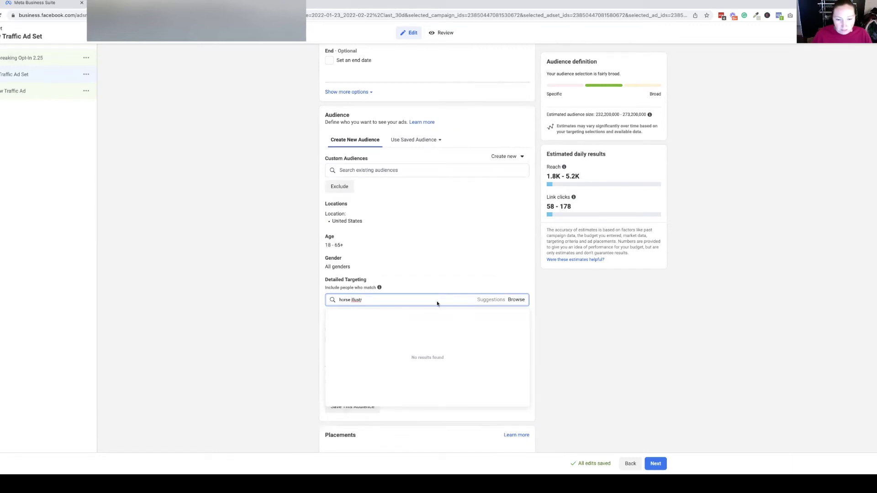
triple_click(421, 299)
text(a)
key(BackSpace)
text(ho)
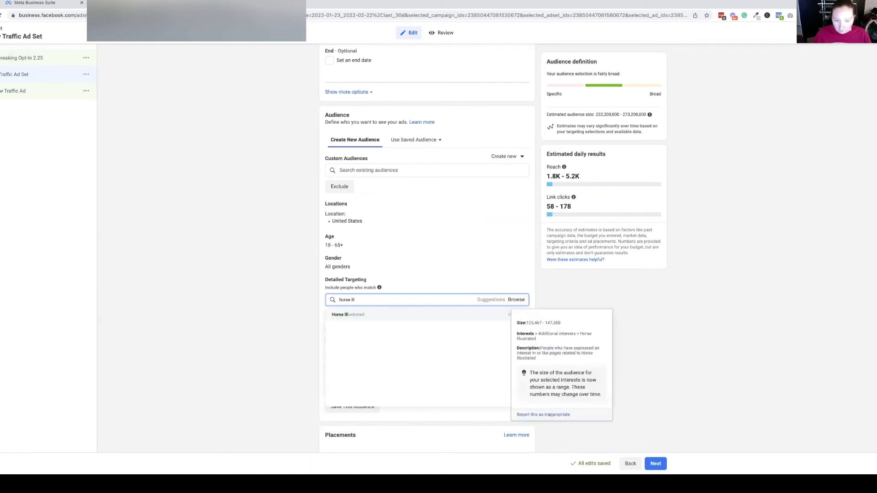
key(Return)
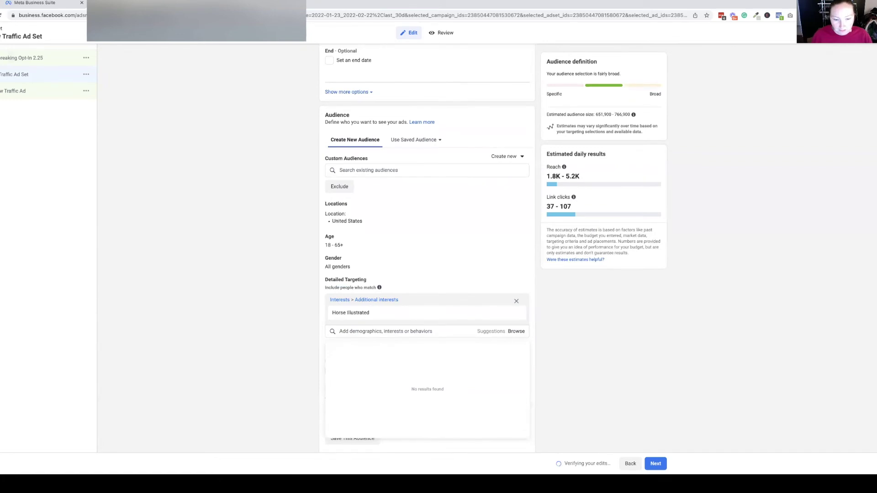
Add Horse & Rider from the suggested interests to the detailed targeting and look through the further suggestions
click(493, 332)
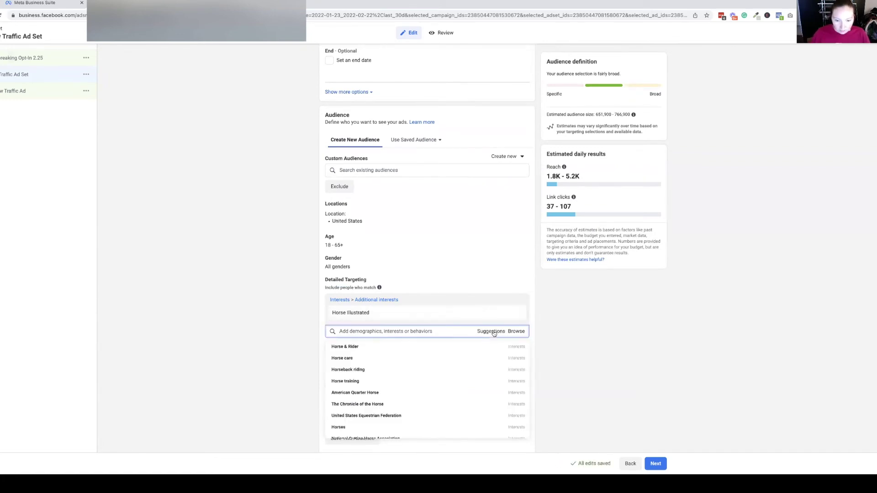
click(470, 349)
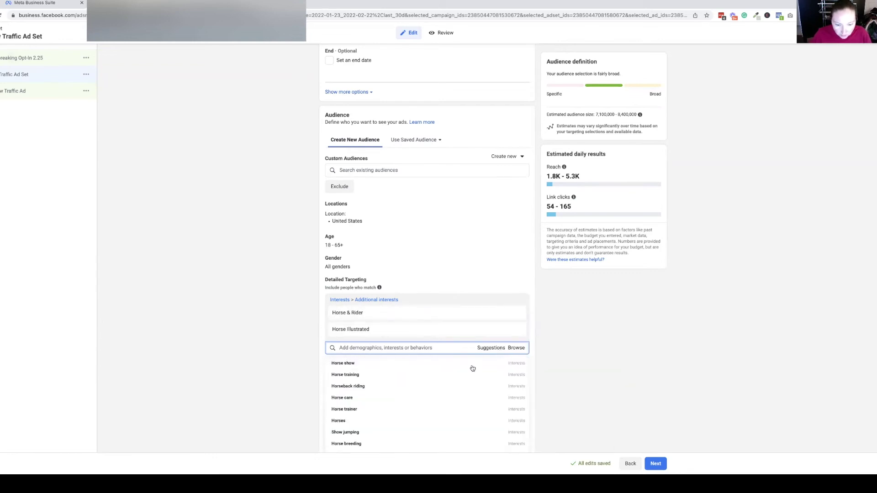
scroll(448, 391, down, 5)
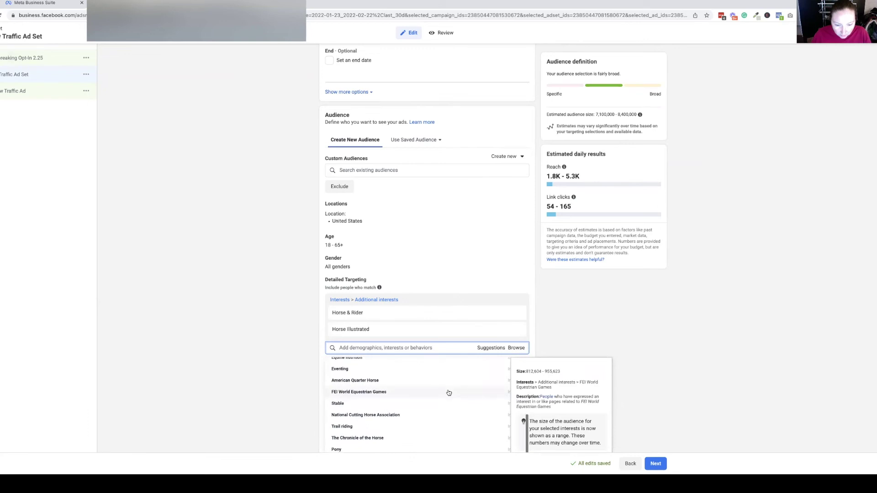
scroll(457, 375, down, 3)
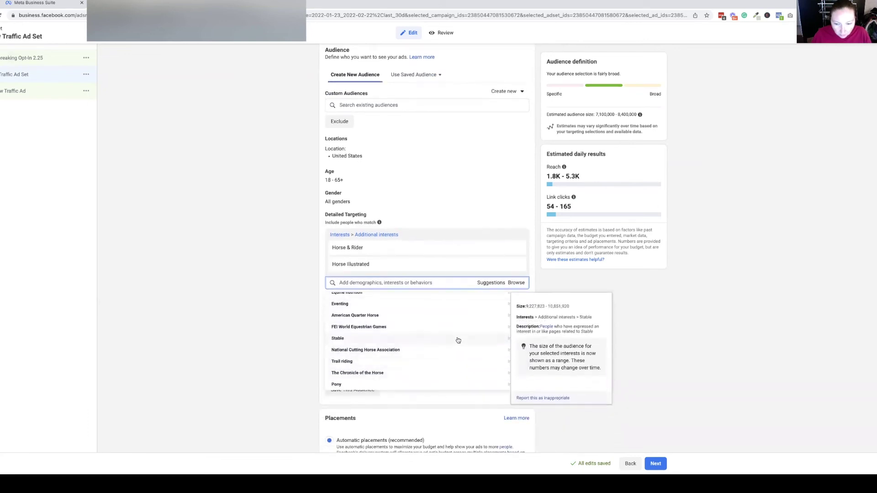
click(426, 284)
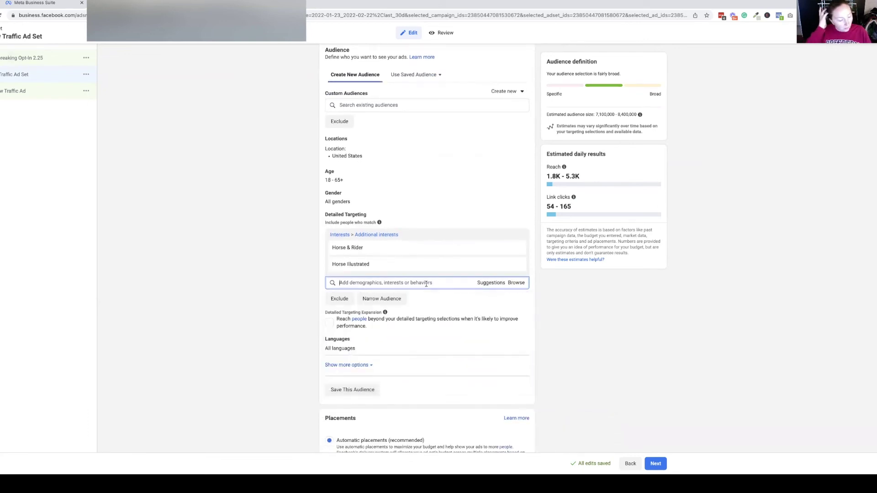
click(426, 284)
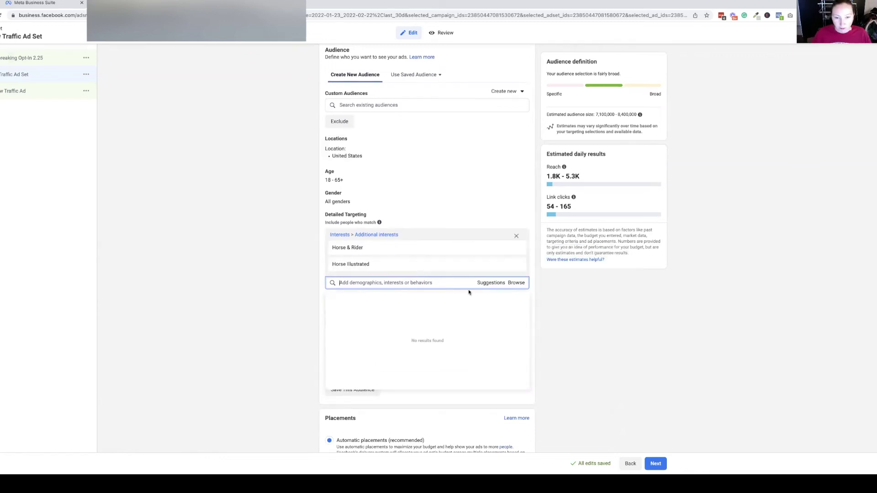
click(531, 224)
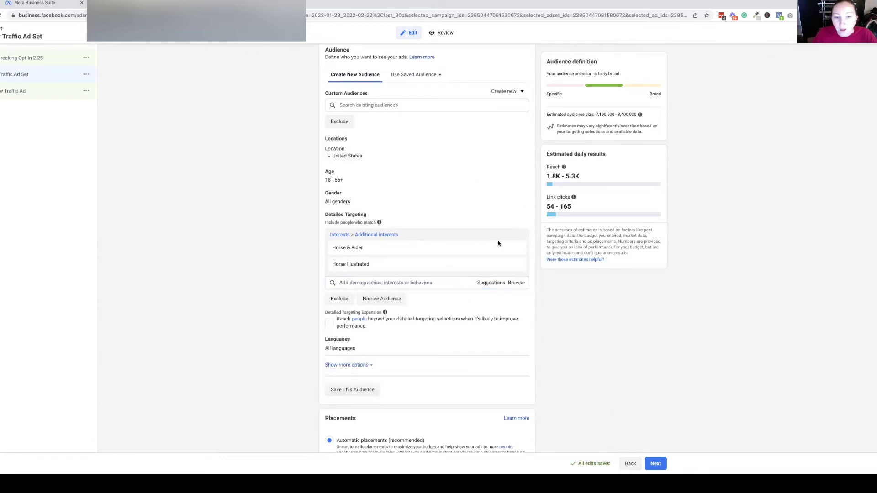
Compare the estimated audience size with Detailed Targeting Expansion on and off, leaving the expansion off
mouse_move(461, 262)
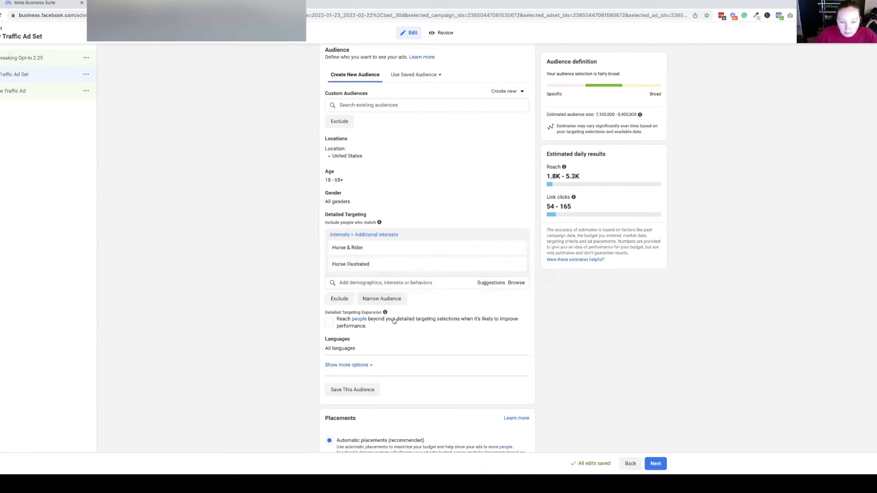
click(330, 323)
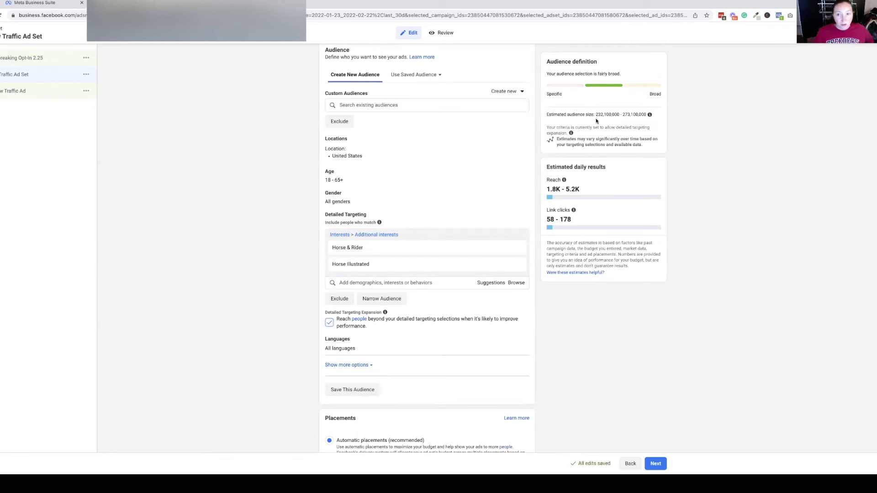
drag(594, 114, 647, 115)
click(331, 324)
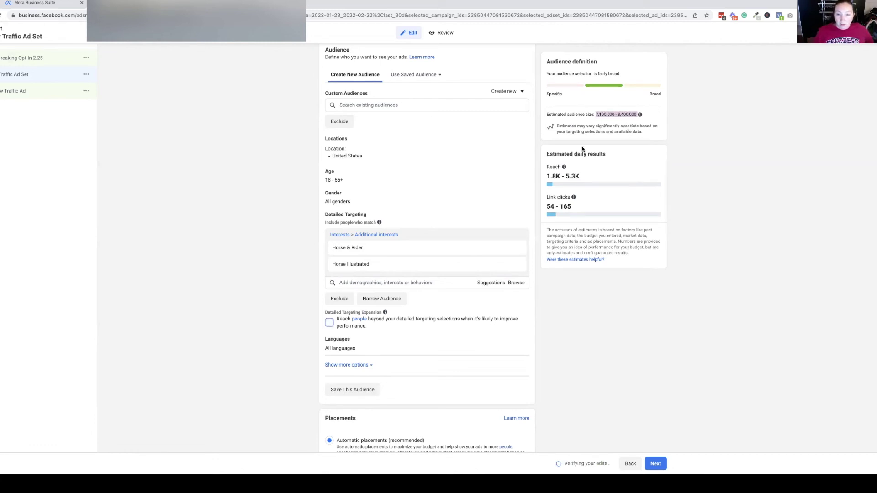
click(331, 322)
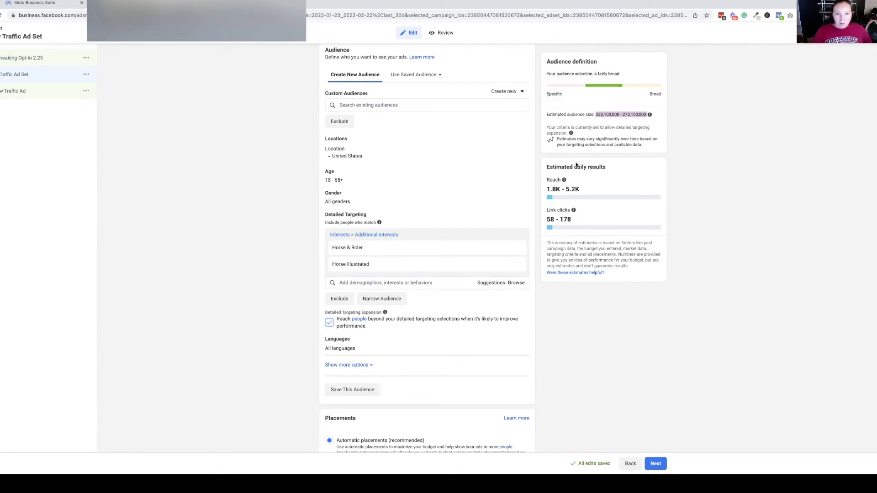
click(329, 324)
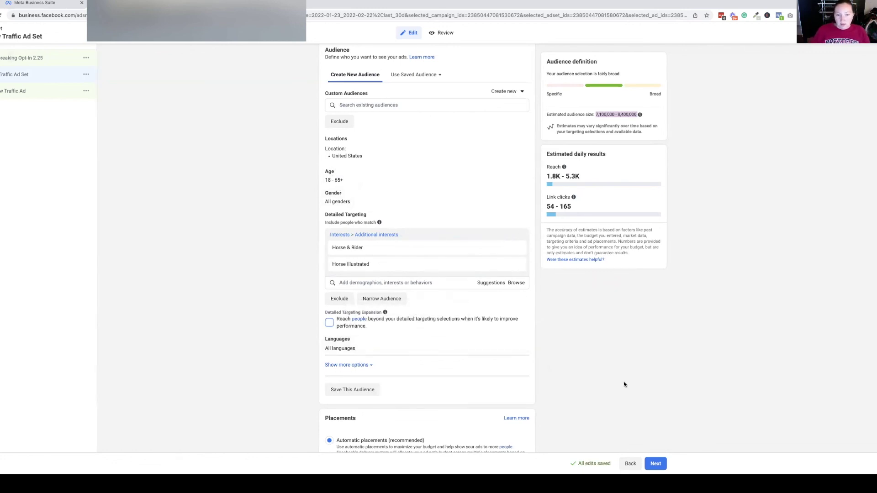
scroll(623, 385, down, 1)
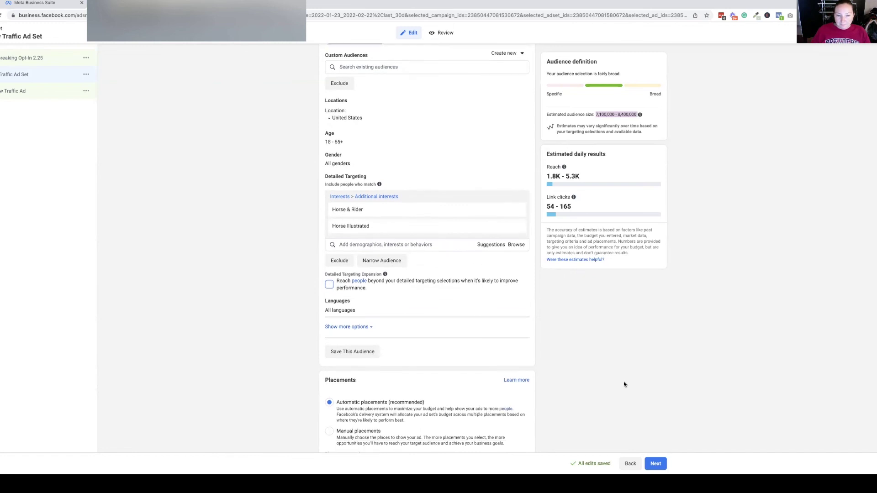